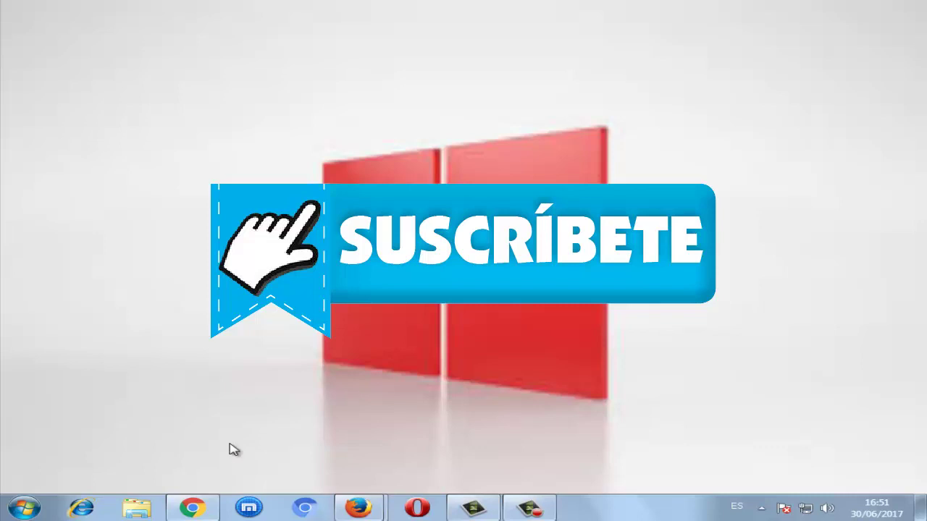
Search the Control Panel for "herramientas administrativas" and open Herramientas administrativas
{"action": "left_click", "coordinate": [24, 507]}
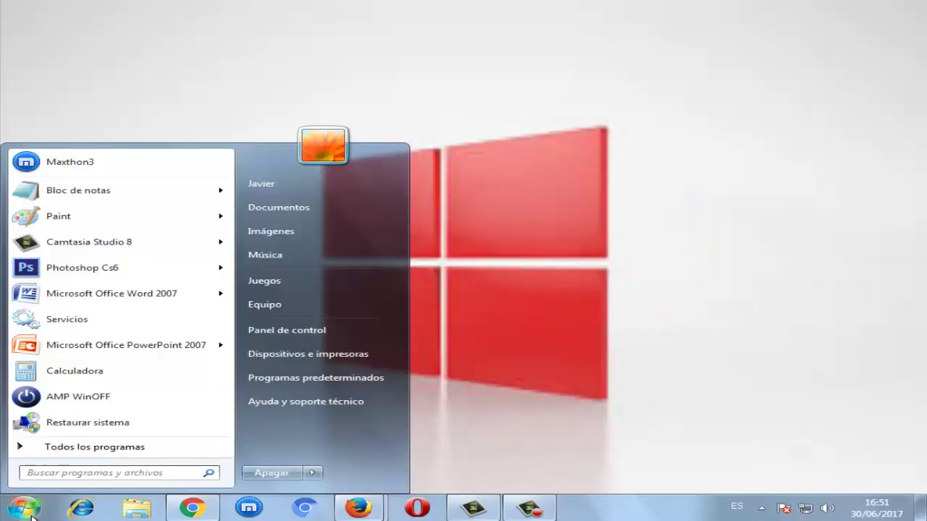
{"action": "left_click", "coordinate": [288, 337]}
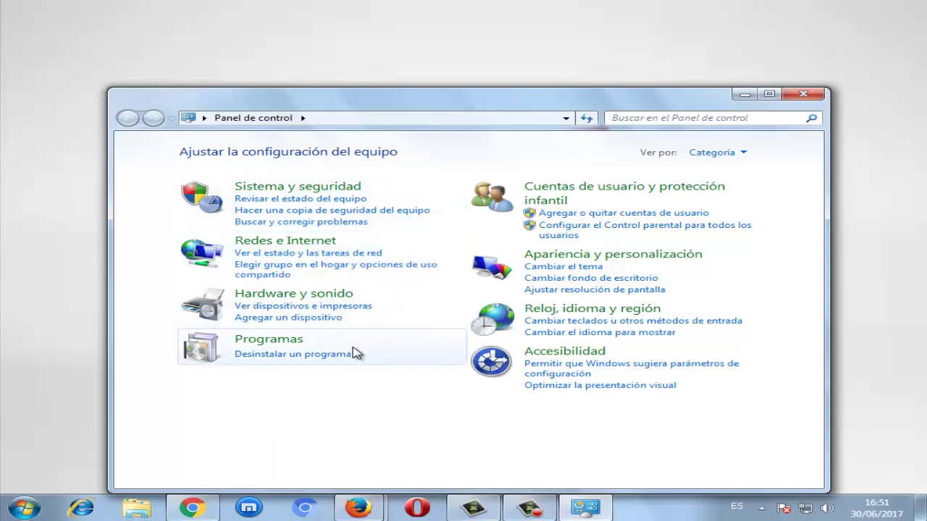
{"action": "left_click", "coordinate": [672, 120]}
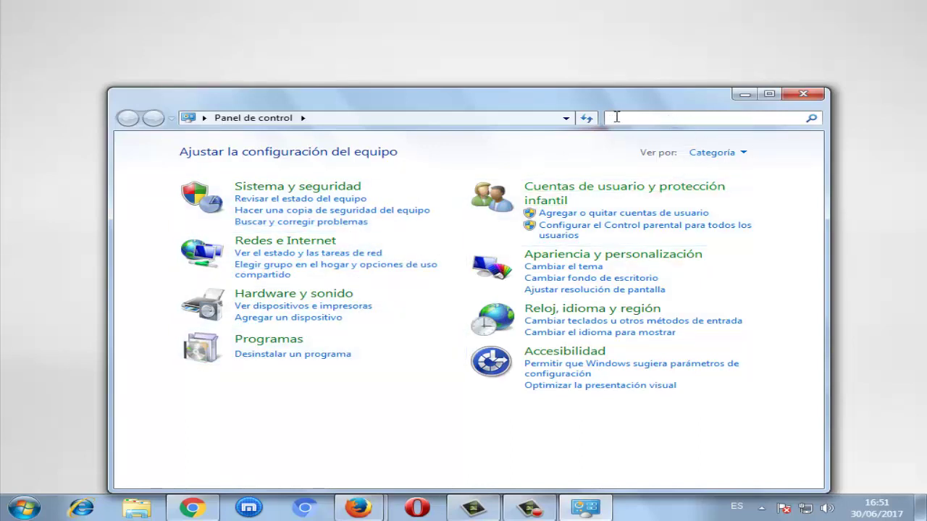
{"action": "type", "text": "herrami"}
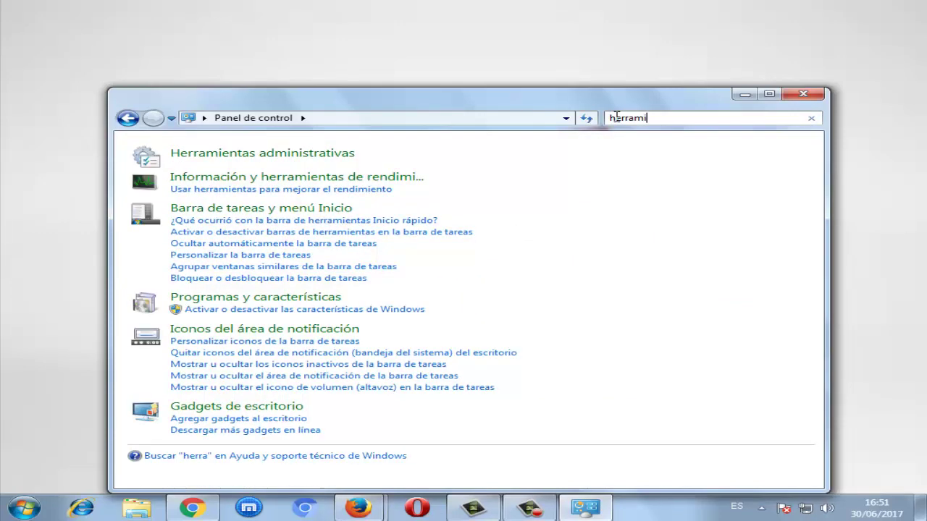
{"action": "type", "text": "entas ad"}
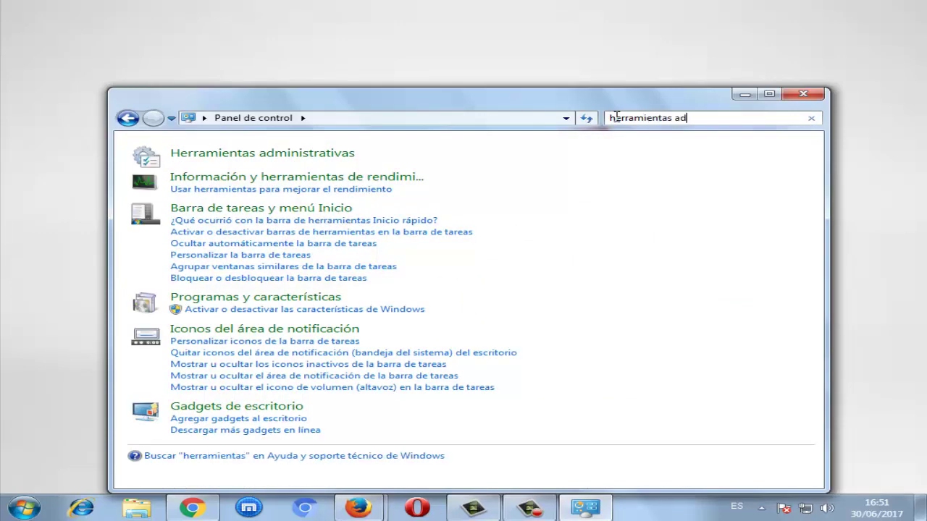
{"action": "type", "text": "mini"}
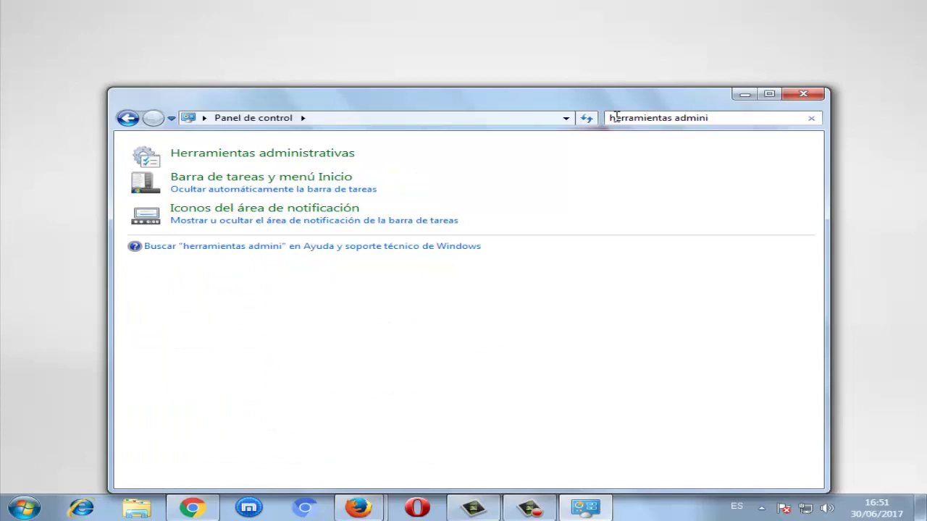
{"action": "type", "text": "s"}
{"action": "type", "text": "tra"}
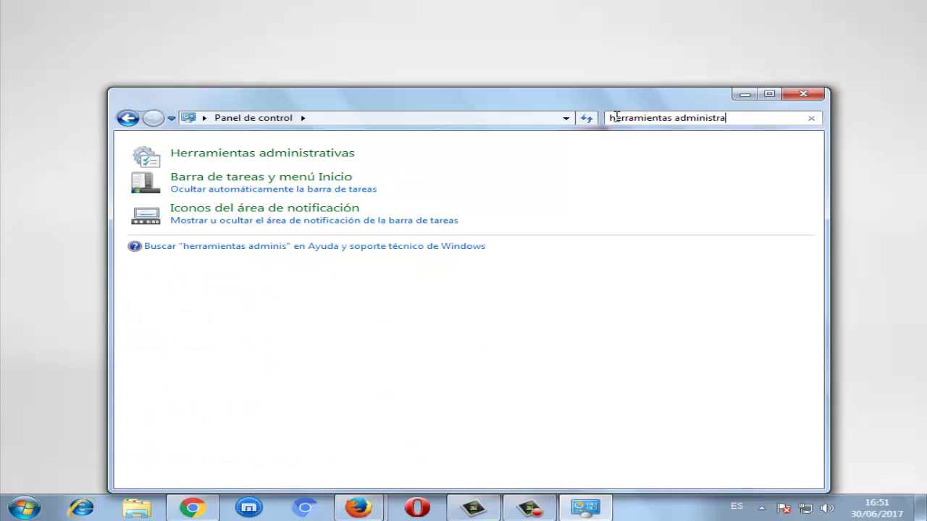
{"action": "type", "text": "tivas"}
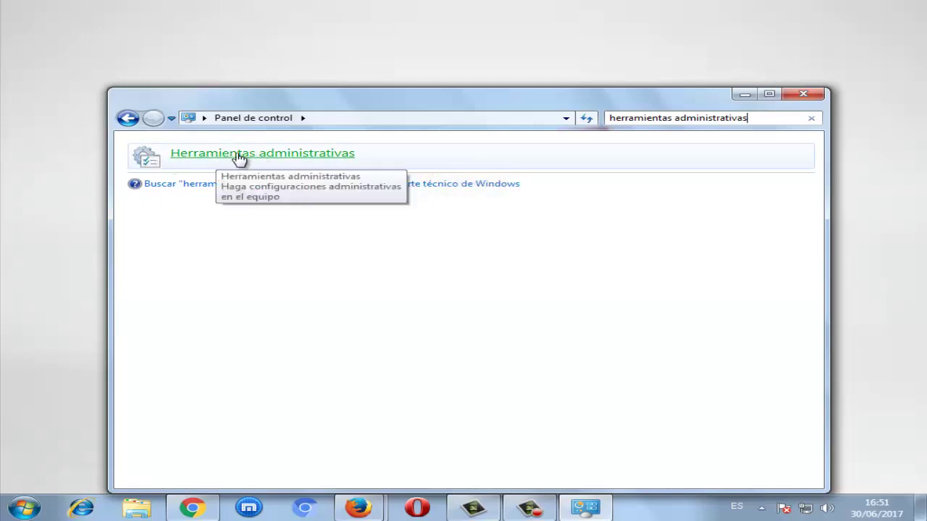
{"action": "left_click", "coordinate": [264, 155]}
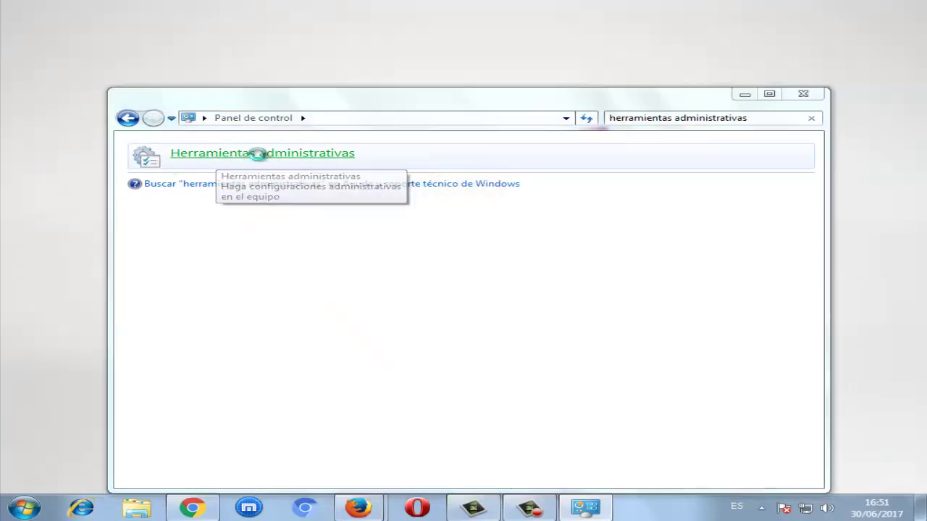
{"action": "left_click", "coordinate": [26, 510]}
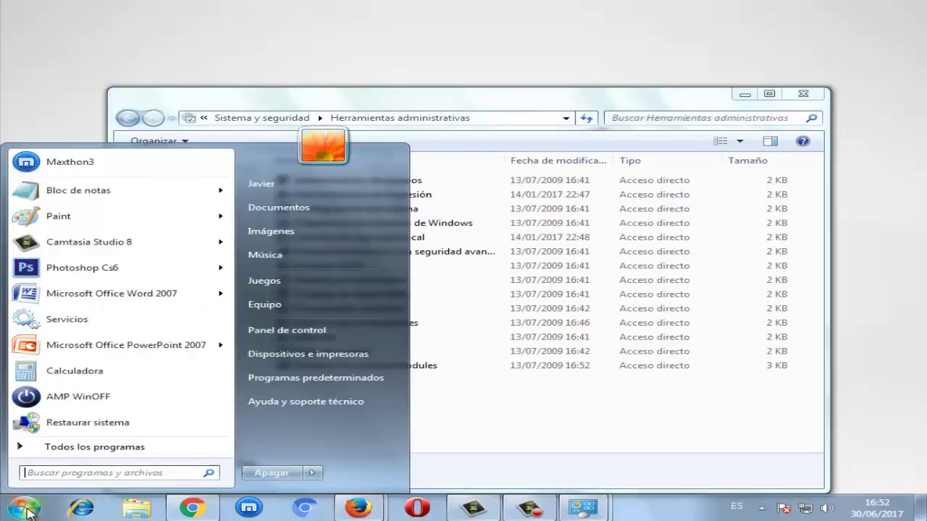
{"action": "left_click", "coordinate": [43, 475]}
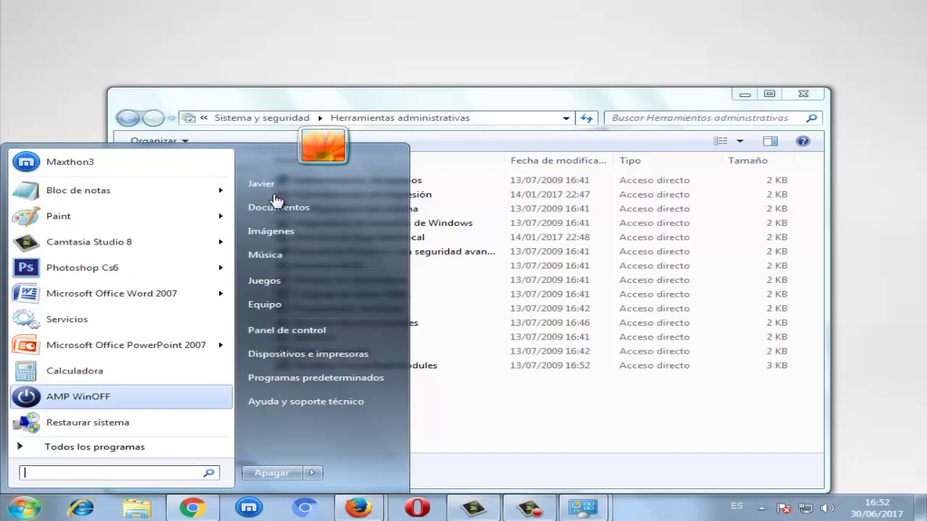
{"action": "left_click", "coordinate": [361, 92]}
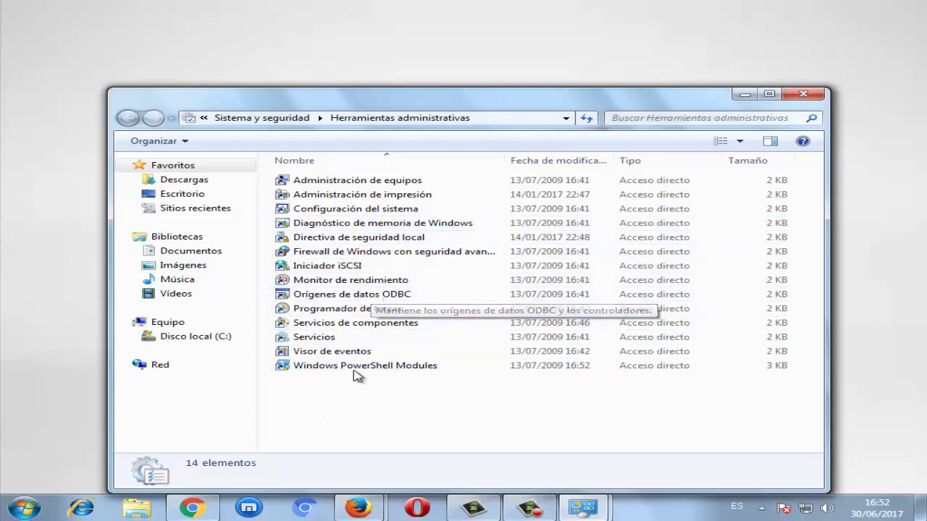
Open Servicios, select the Windows Update service and check which actions are available for it
{"action": "left_click", "coordinate": [316, 340]}
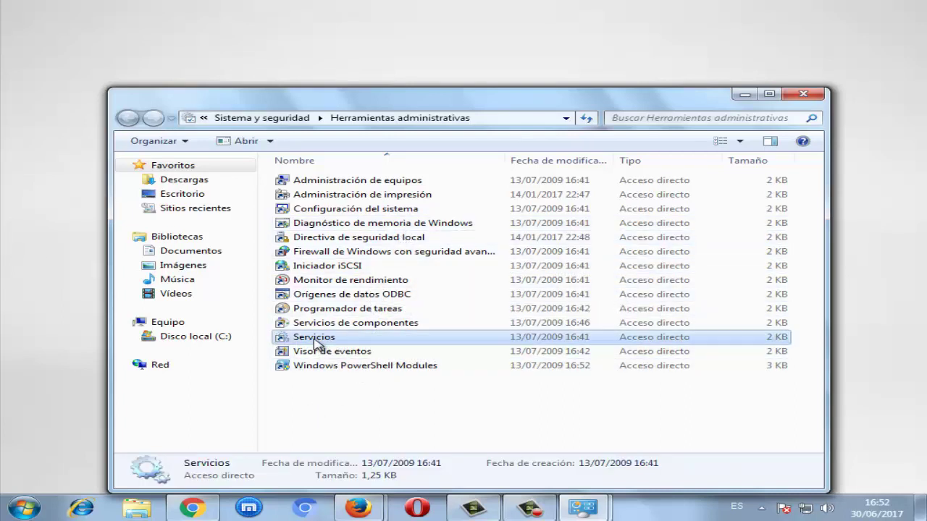
{"action": "double_click", "coordinate": [315, 339]}
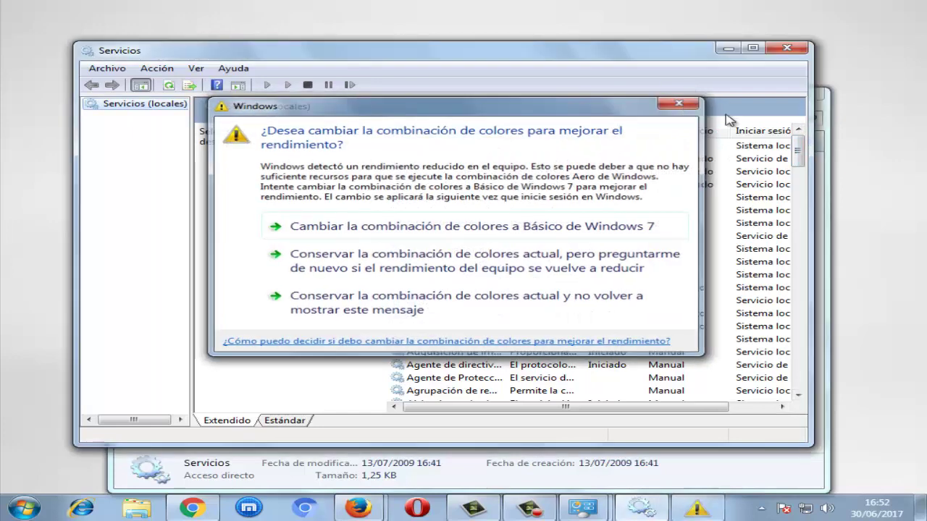
{"action": "left_click_drag", "start_coordinate": [804, 151], "coordinate": [800, 379]}
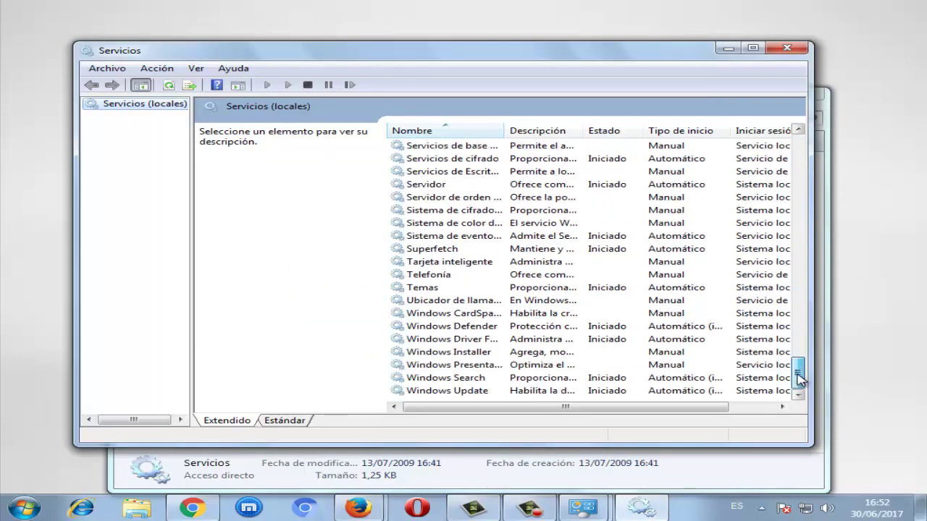
{"action": "left_click", "coordinate": [477, 392]}
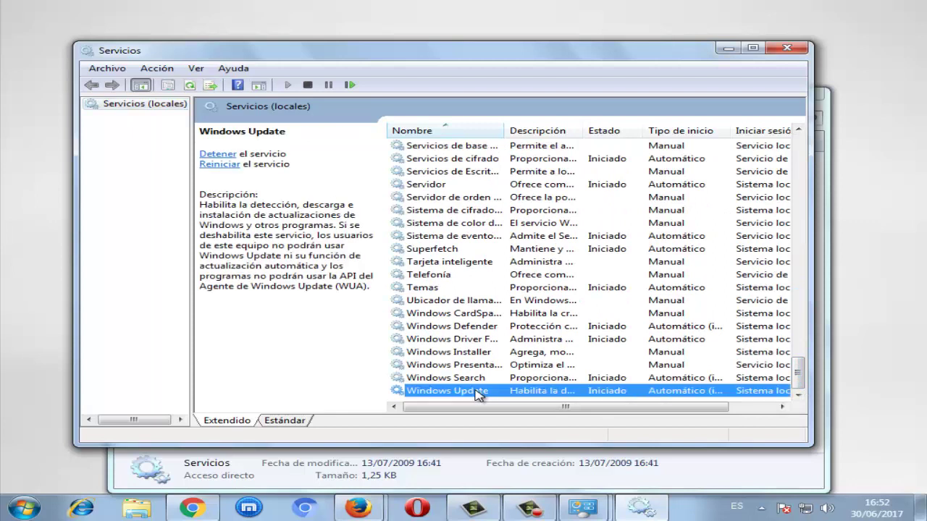
{"action": "right_click", "coordinate": [478, 393]}
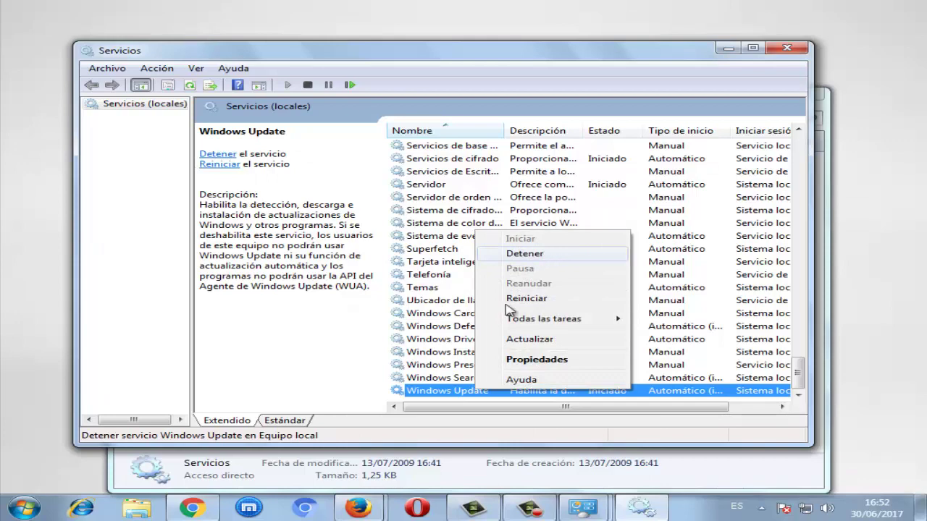
{"action": "left_click", "coordinate": [440, 395]}
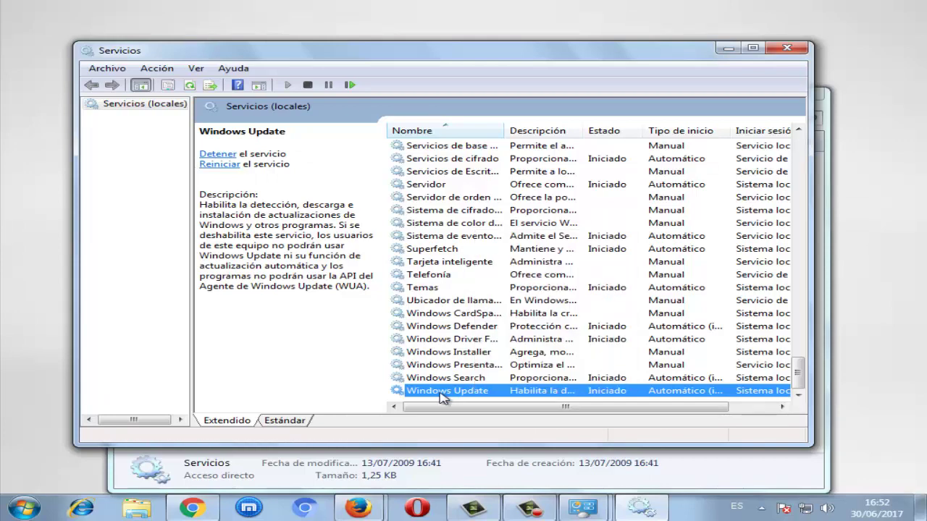
Close the Servicios, Herramientas administrativas and Control Panel windows
{"action": "left_click", "coordinate": [787, 49]}
{"action": "left_click", "coordinate": [804, 95]}
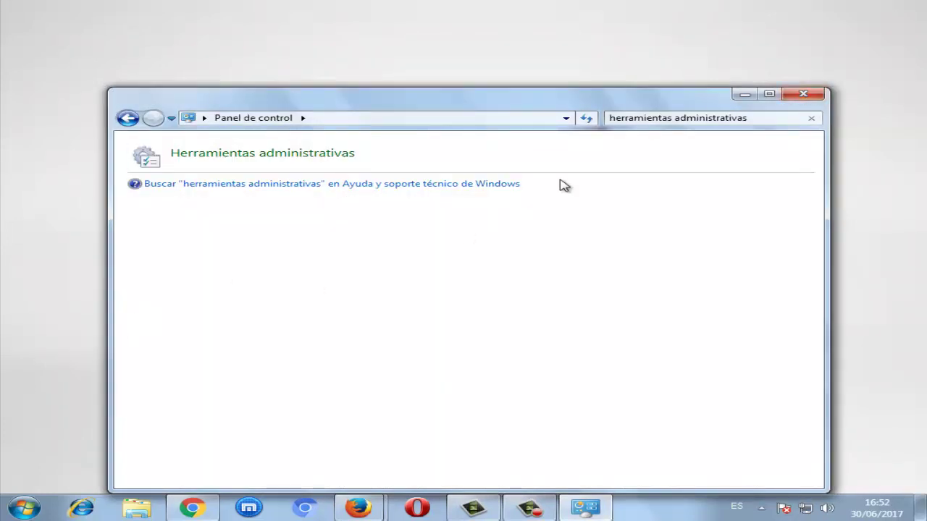
{"action": "left_click", "coordinate": [806, 95]}
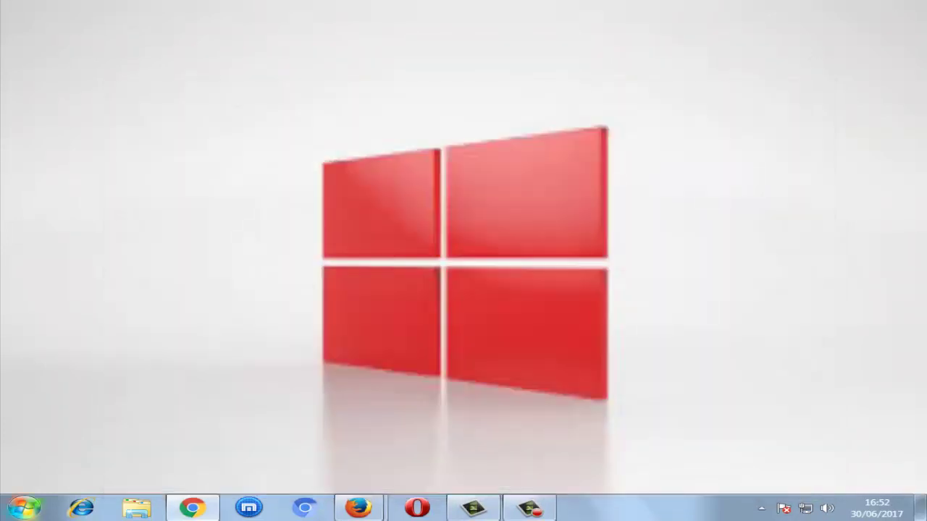
Open the Windows folder on Disco local (C:) from Equipo
{"action": "left_click", "coordinate": [24, 509]}
{"action": "left_click", "coordinate": [288, 315]}
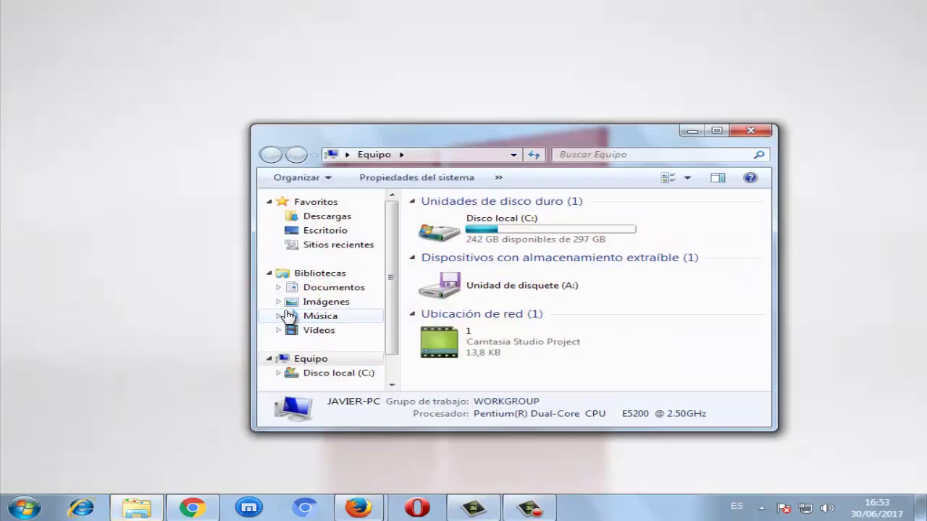
{"action": "left_click", "coordinate": [517, 239]}
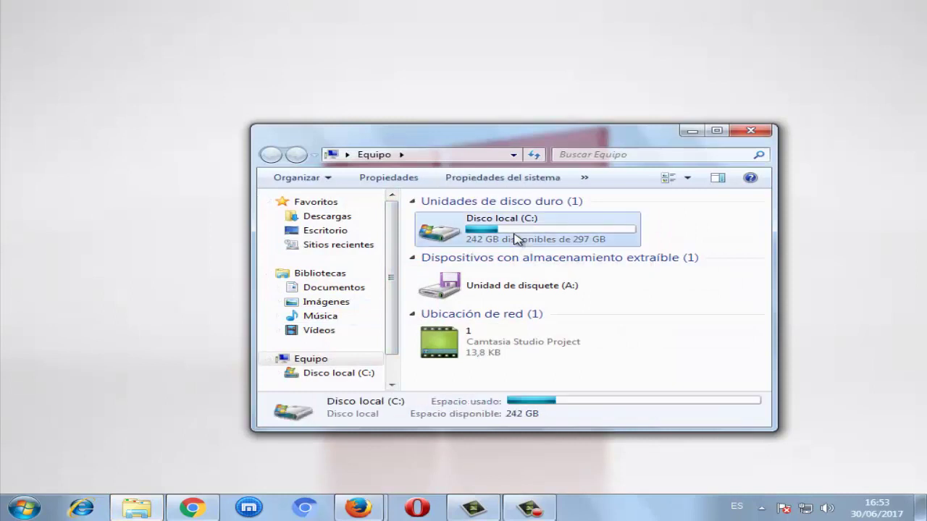
{"action": "double_click", "coordinate": [517, 239]}
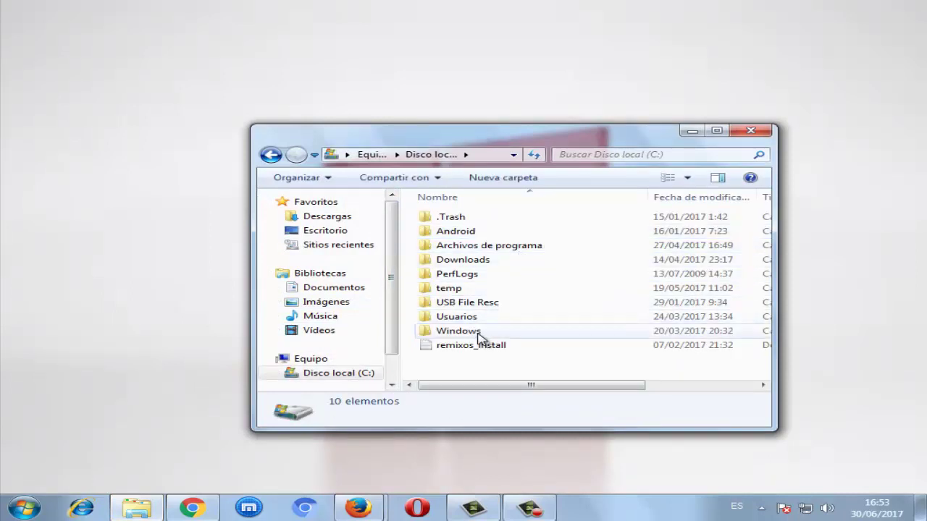
{"action": "double_click", "coordinate": [463, 331]}
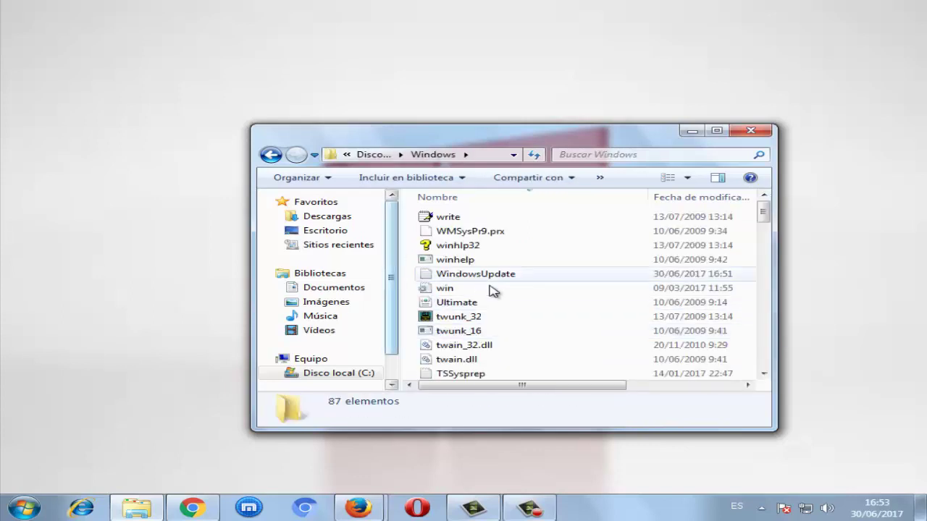
Open the SoftwareDistribution folder and its DataStore subfolder
{"action": "scroll", "coordinate": [503, 300], "scroll_direction": "down", "scroll_amount": 7}
{"action": "scroll", "coordinate": [513, 325], "scroll_direction": "down", "scroll_amount": 10}
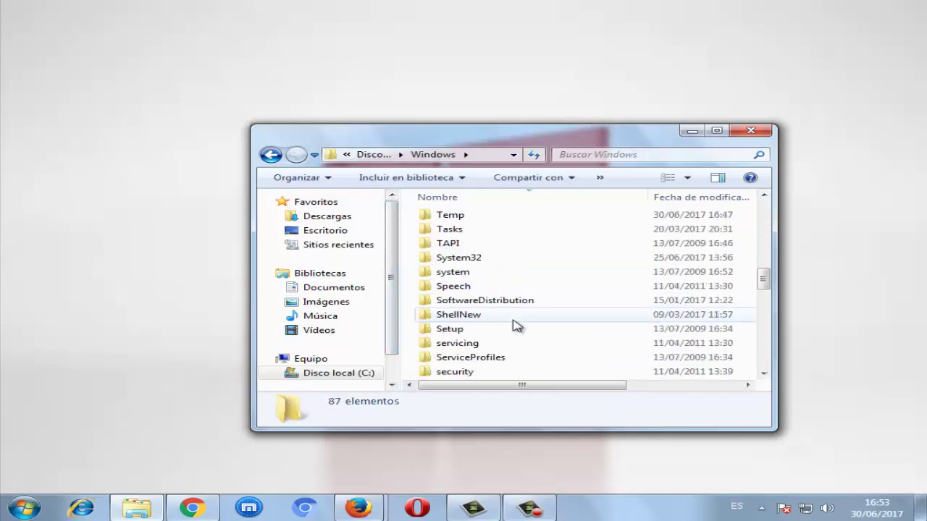
{"action": "left_click", "coordinate": [484, 304]}
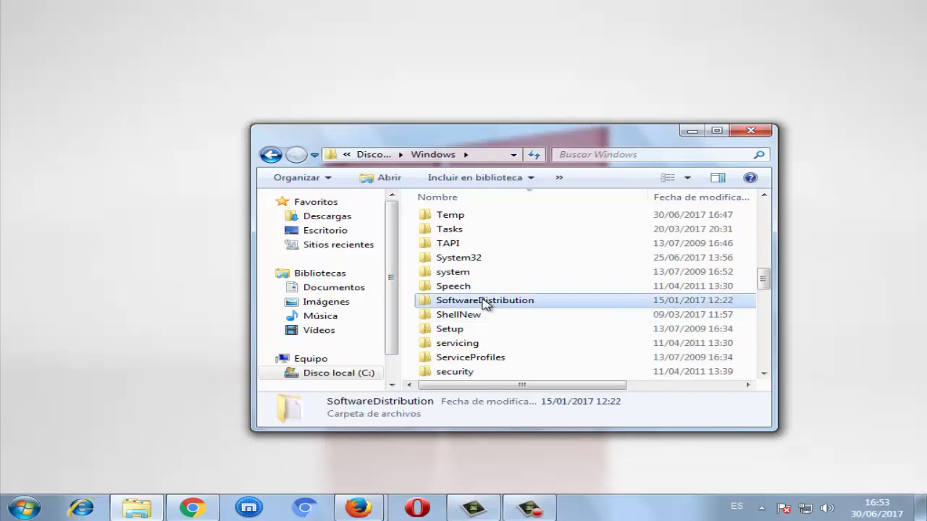
{"action": "double_click", "coordinate": [484, 304]}
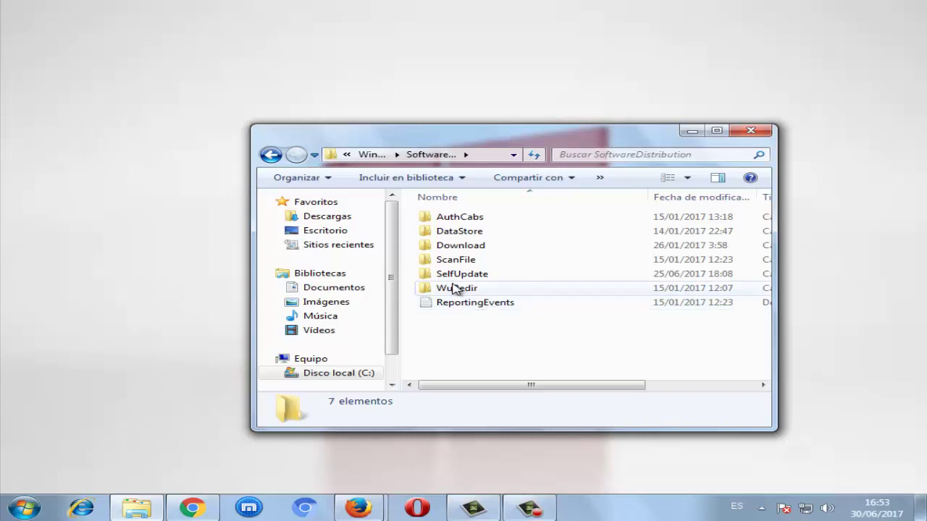
{"action": "double_click", "coordinate": [454, 232]}
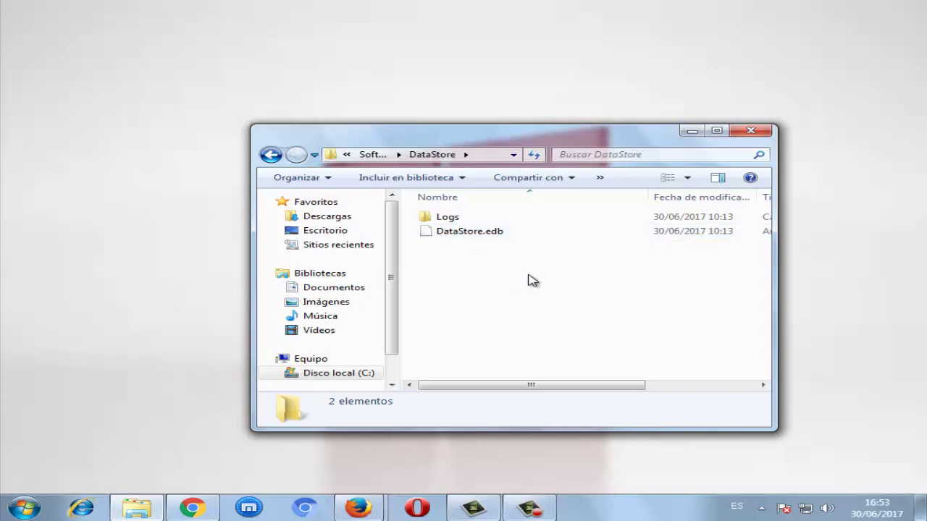
Select Logs and DataStore.edb in the DataStore folder to check their available actions, and return to the SoftwareDistribution folder
{"action": "left_click_drag", "start_coordinate": [498, 299], "coordinate": [407, 209]}
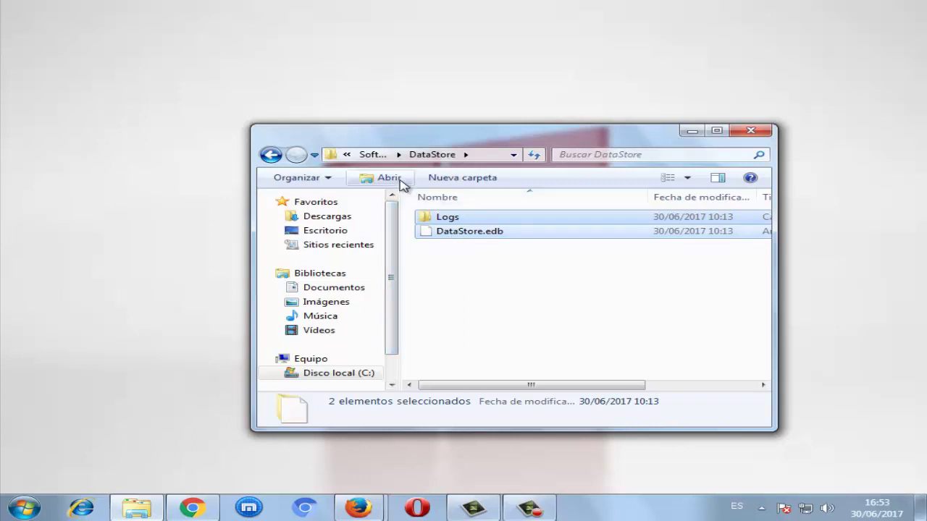
{"action": "left_click", "coordinate": [469, 280]}
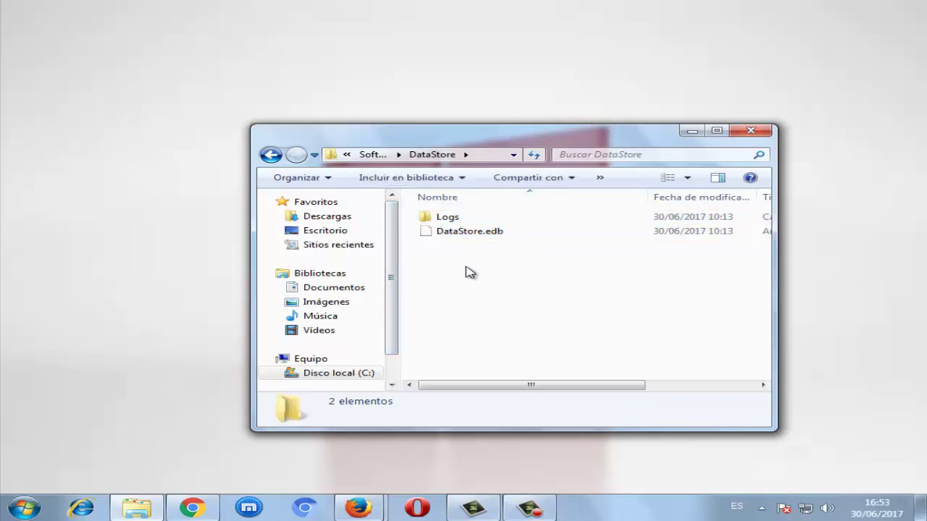
{"action": "left_click_drag", "start_coordinate": [423, 244], "coordinate": [409, 210]}
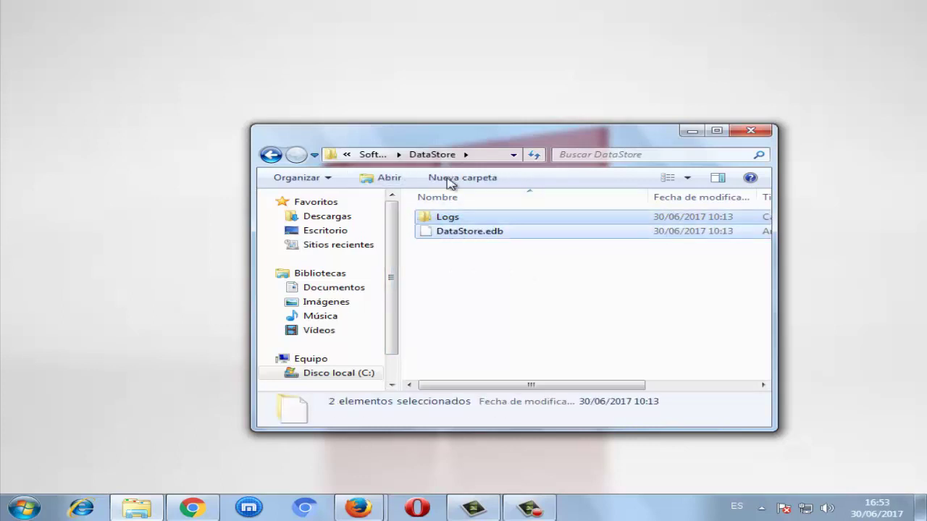
{"action": "left_click", "coordinate": [269, 155]}
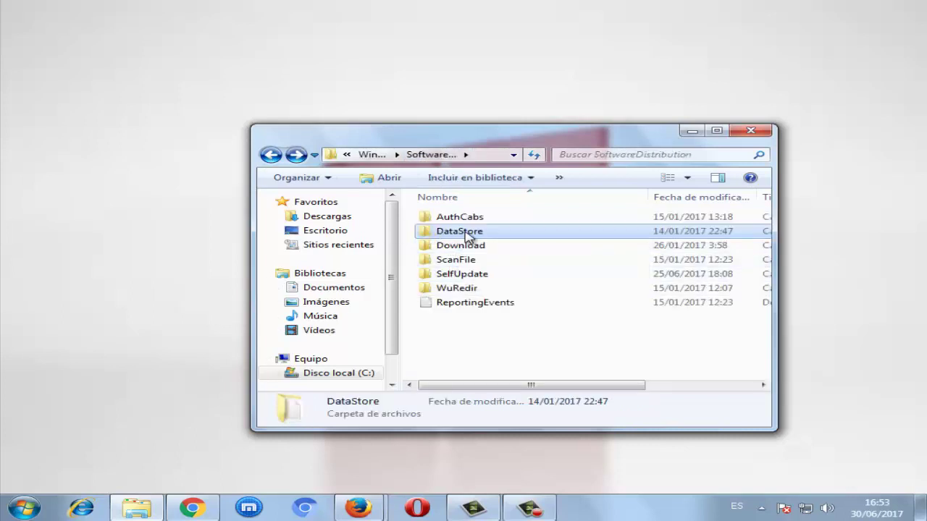
{"action": "double_click", "coordinate": [439, 233]}
{"action": "left_click_drag", "start_coordinate": [509, 312], "coordinate": [422, 206]}
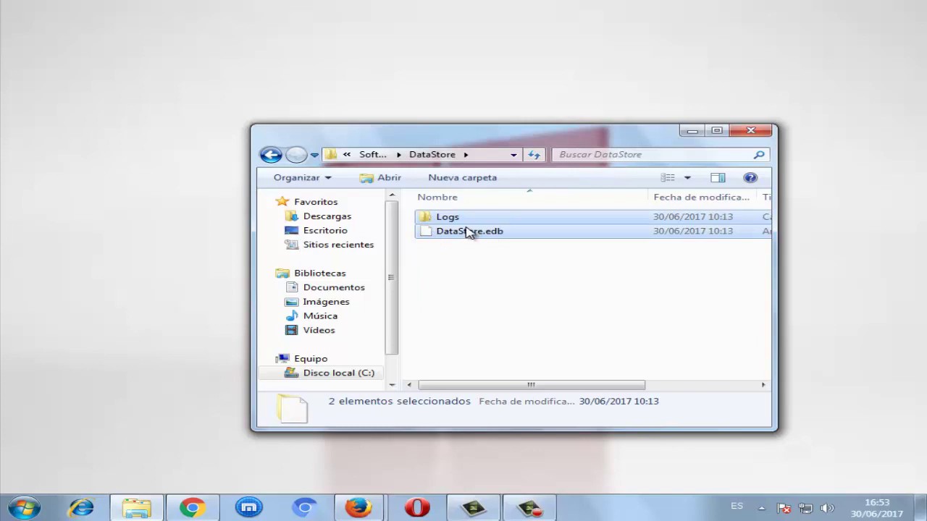
{"action": "right_click", "coordinate": [467, 232]}
{"action": "left_click", "coordinate": [434, 319]}
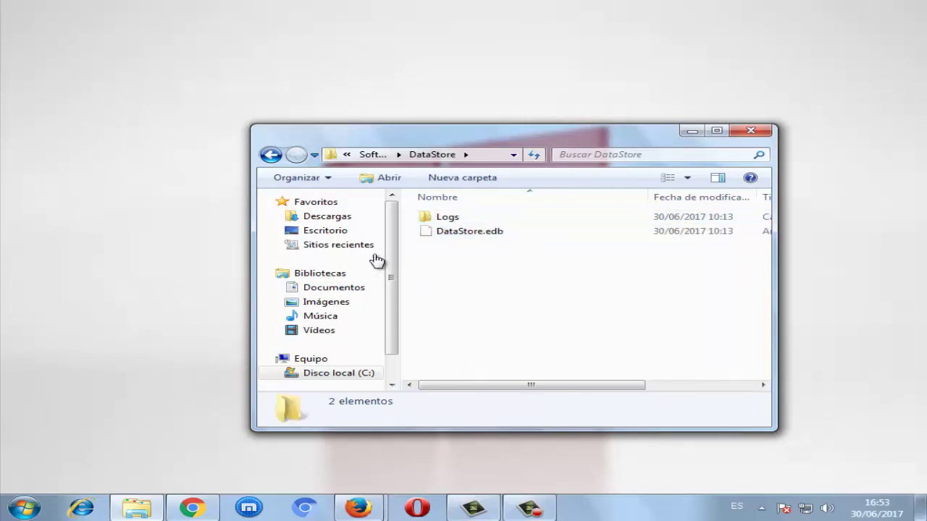
{"action": "left_click", "coordinate": [271, 155]}
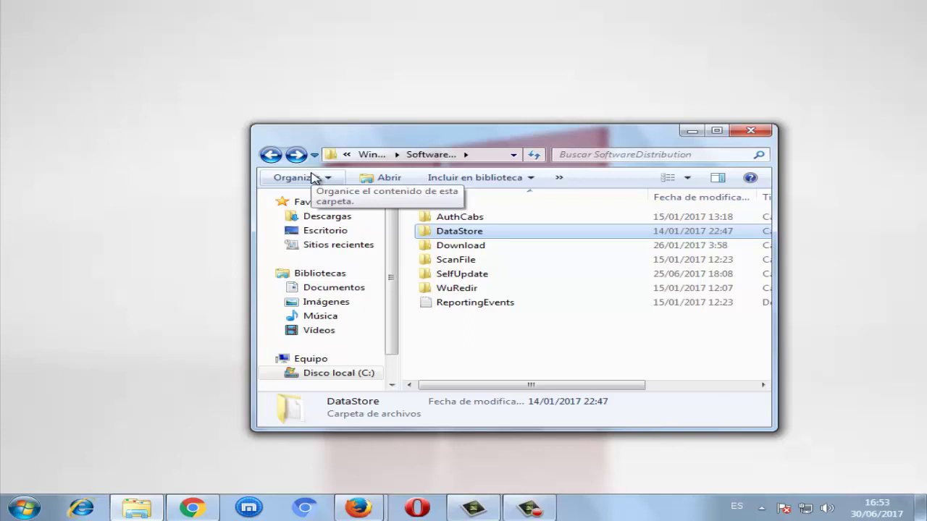
Open the Download folder in SoftwareDistribution to examine its contents, and close the folder window
{"action": "double_click", "coordinate": [459, 249]}
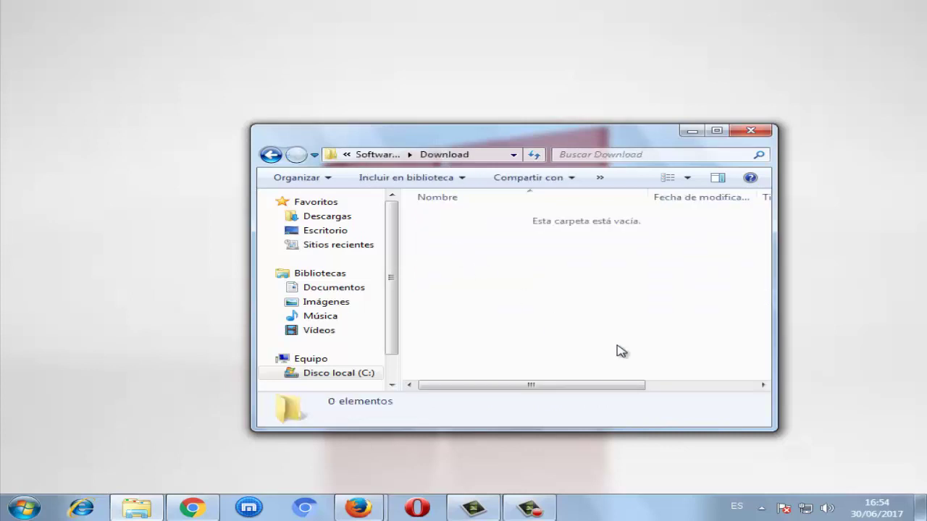
{"action": "left_click_drag", "start_coordinate": [677, 366], "coordinate": [410, 200]}
{"action": "left_click", "coordinate": [751, 134]}
Search the computer for "herramientas administrativas" and open Herramientas administrativas
{"action": "key", "text": "super"}
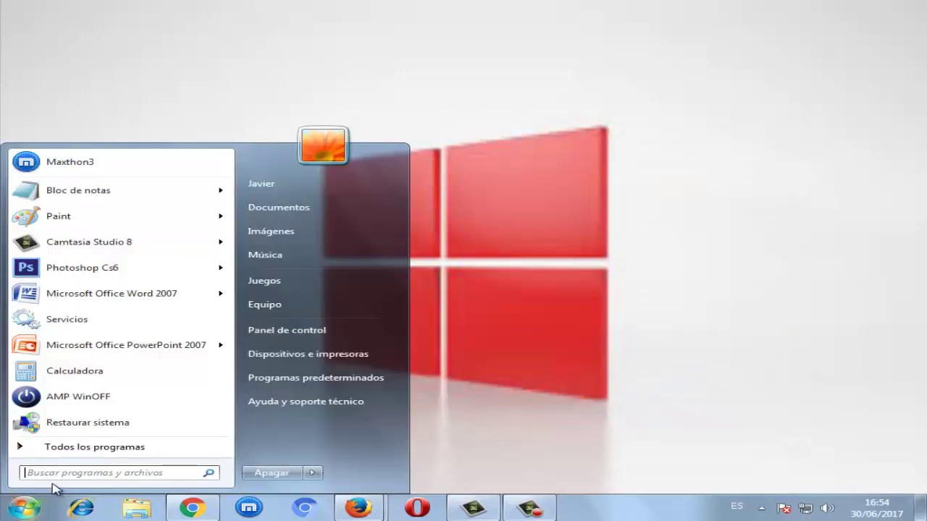
{"action": "left_click", "coordinate": [53, 474]}
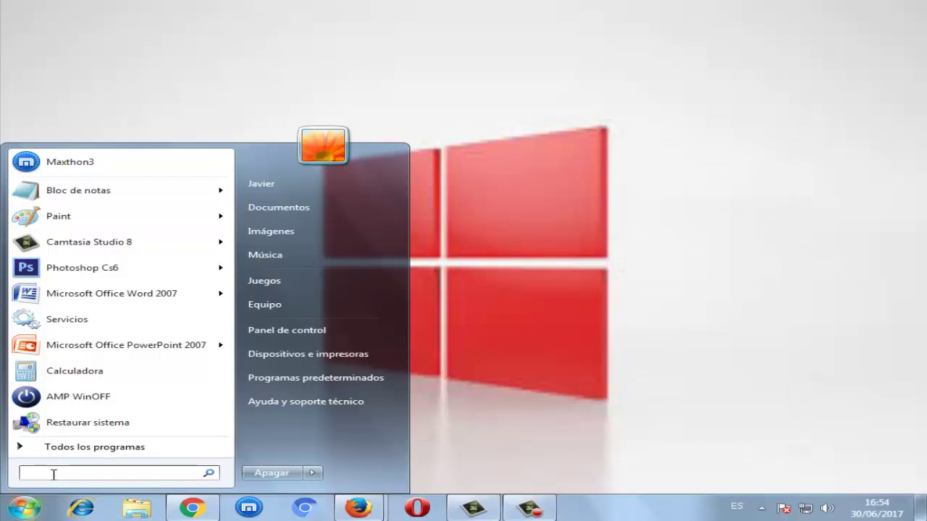
{"action": "type", "text": "herramientads"}
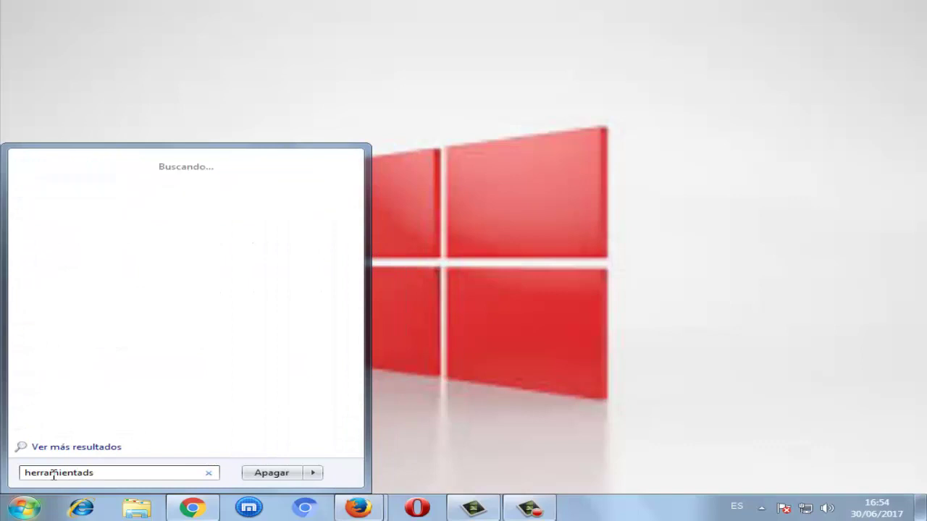
{"action": "key", "text": "BackSpace"}
{"action": "key", "text": "BackSpace"}
{"action": "type", "text": "s a"}
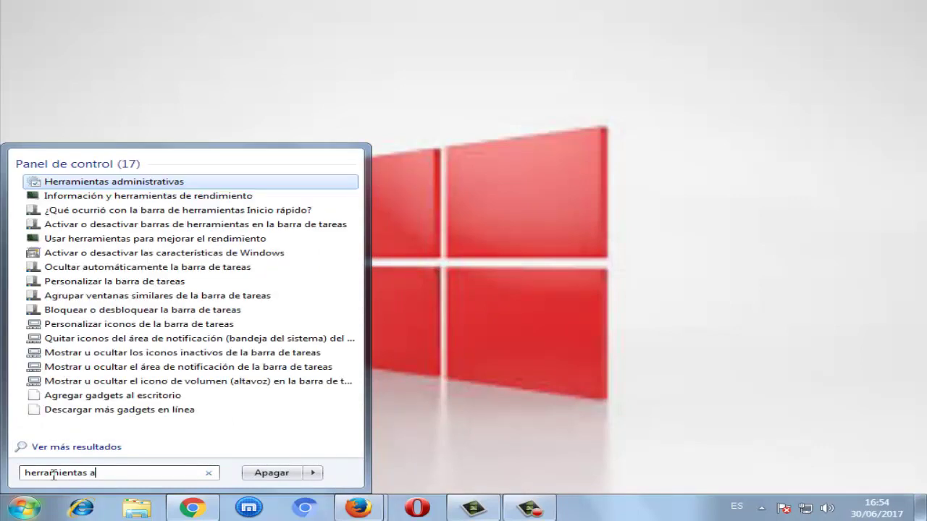
{"action": "type", "text": "dministrativas"}
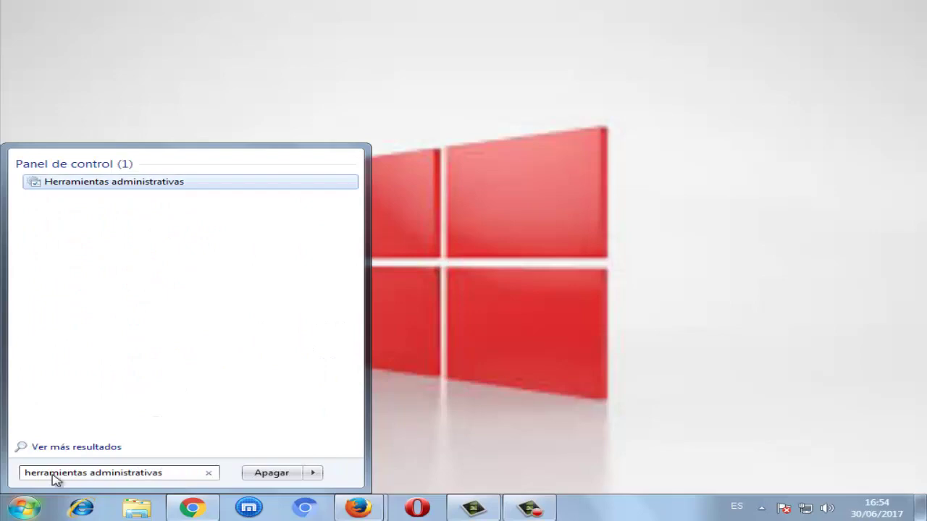
{"action": "key", "text": "Return"}
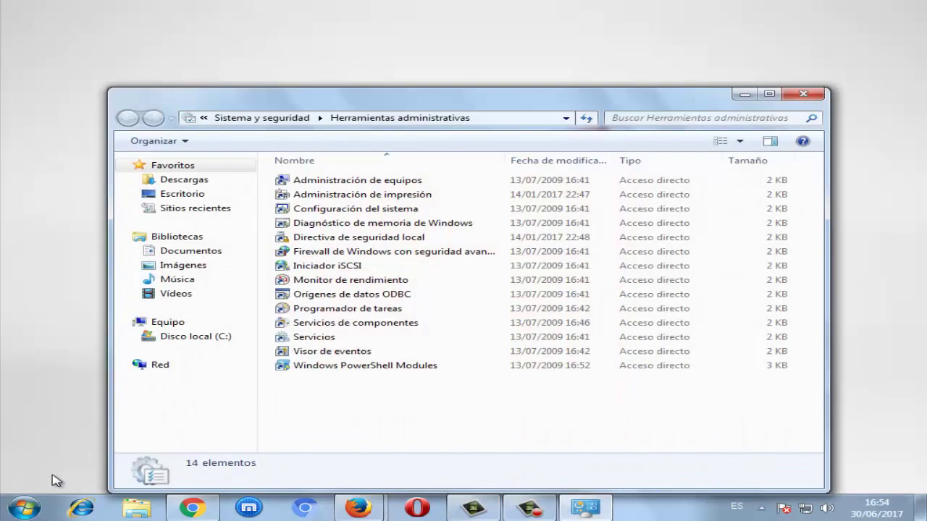
Open Servicios and check which actions are available for the Windows Update service, without applying any
{"action": "double_click", "coordinate": [311, 338]}
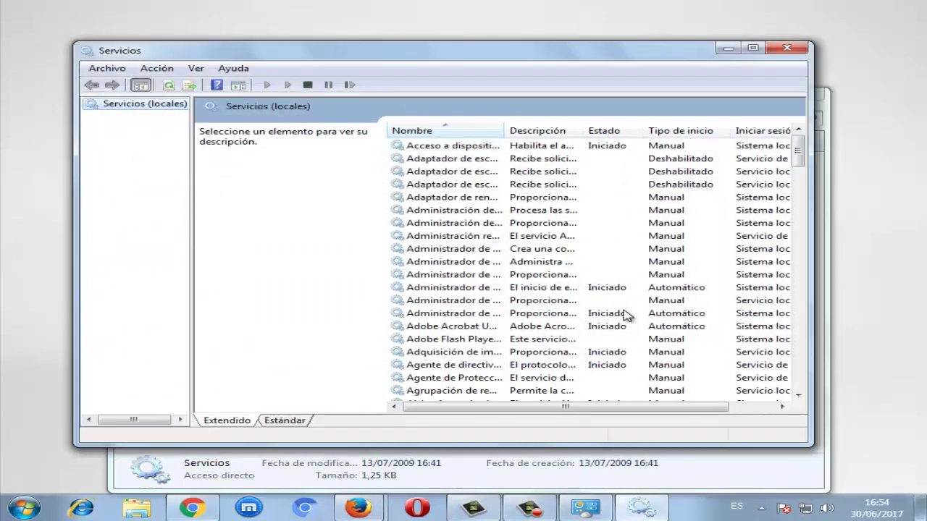
{"action": "left_click", "coordinate": [619, 303]}
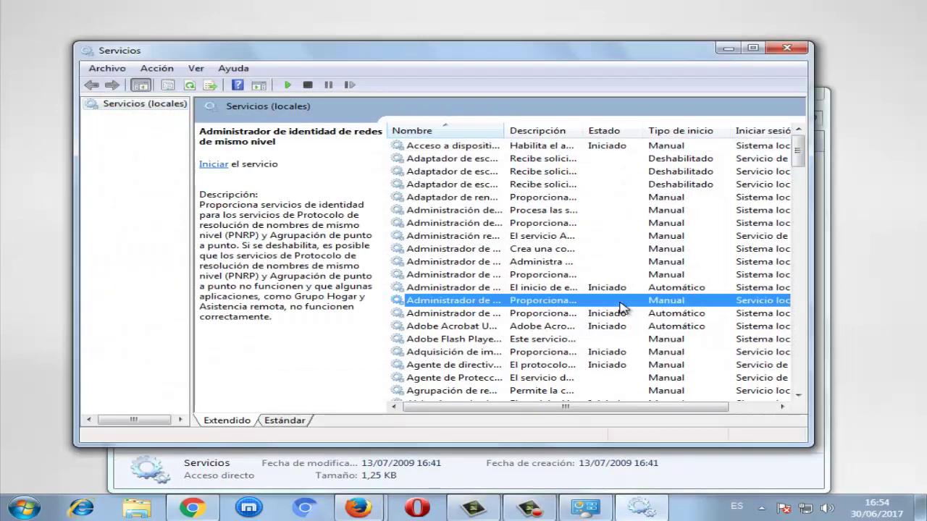
{"action": "scroll", "coordinate": [619, 307], "scroll_direction": "down", "scroll_amount": 20}
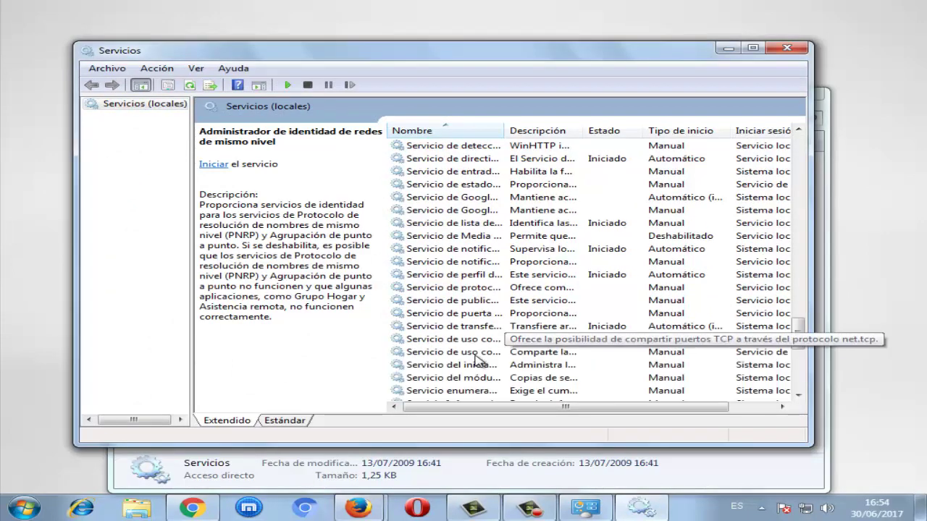
{"action": "scroll", "coordinate": [476, 359], "scroll_direction": "down", "scroll_amount": 8}
{"action": "left_click", "coordinate": [478, 394]}
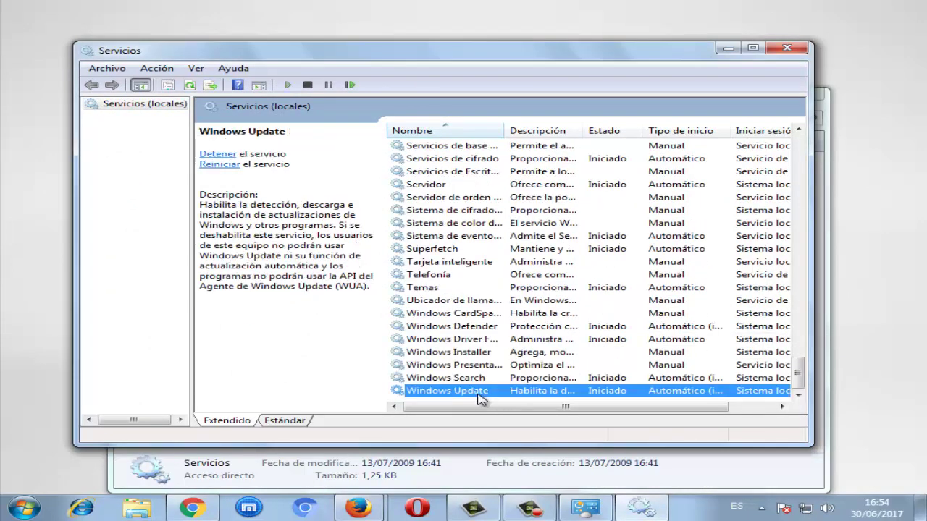
{"action": "right_click", "coordinate": [478, 396]}
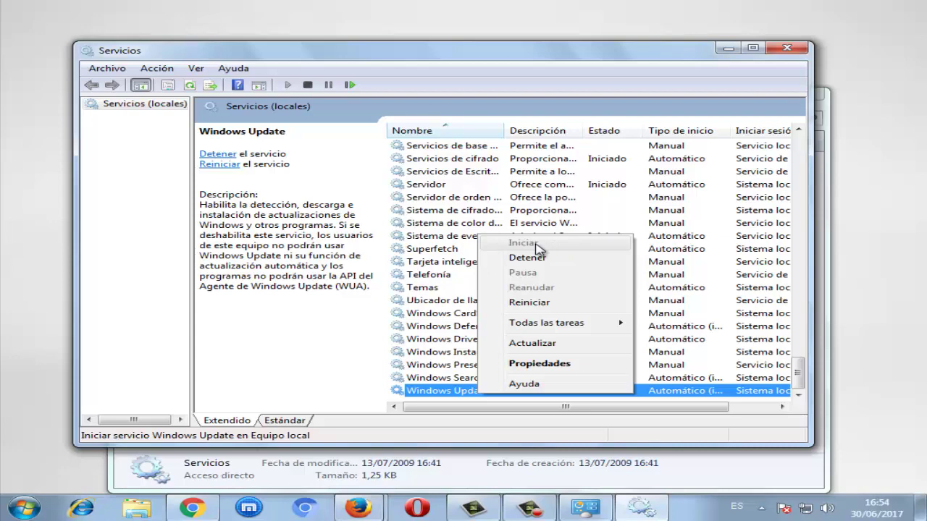
{"action": "left_click", "coordinate": [438, 214]}
Close the Servicios and Herramientas administrativas windows and refresh the desktop twice
{"action": "left_click", "coordinate": [787, 49]}
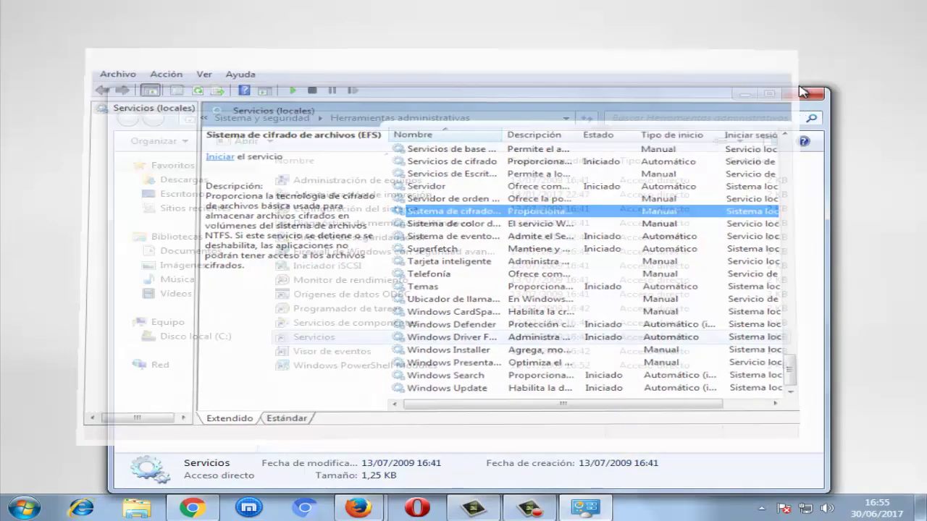
{"action": "left_click", "coordinate": [803, 94]}
{"action": "right_click", "coordinate": [228, 106]}
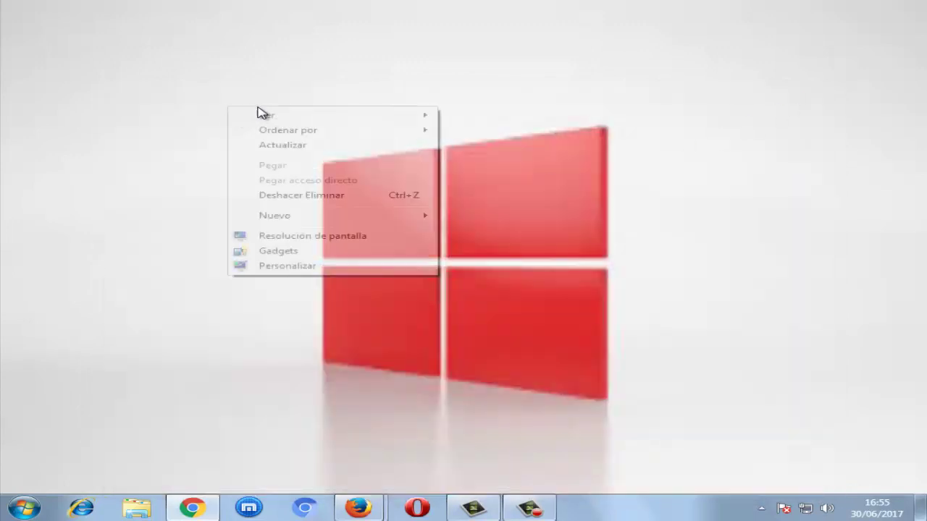
{"action": "left_click", "coordinate": [296, 146]}
{"action": "right_click", "coordinate": [219, 95]}
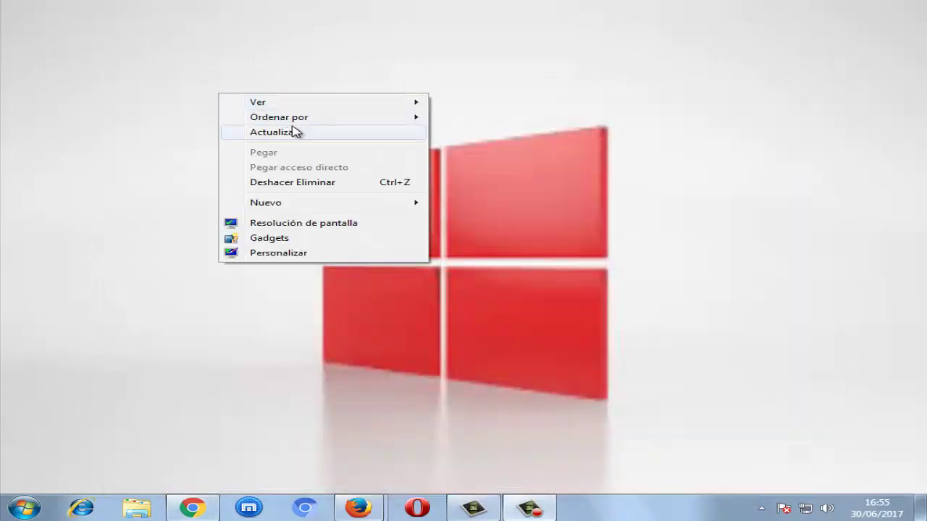
{"action": "left_click", "coordinate": [304, 133]}
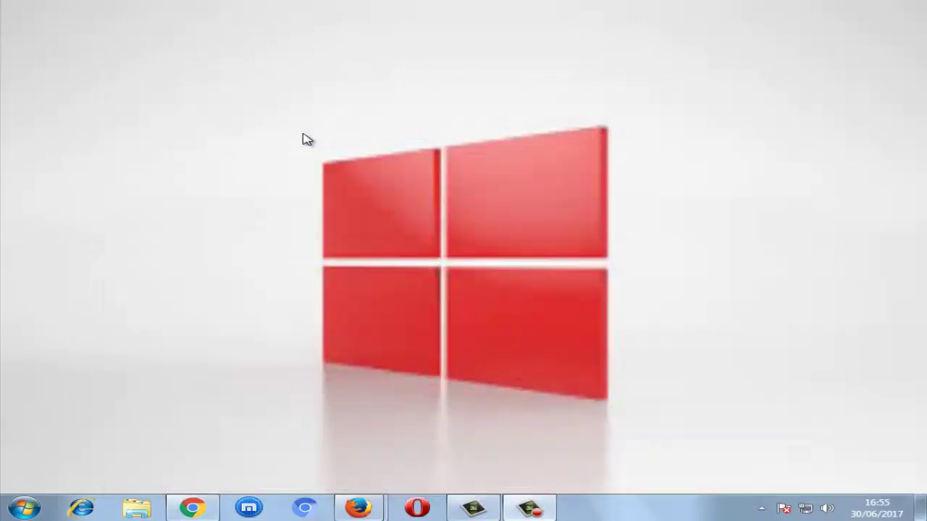